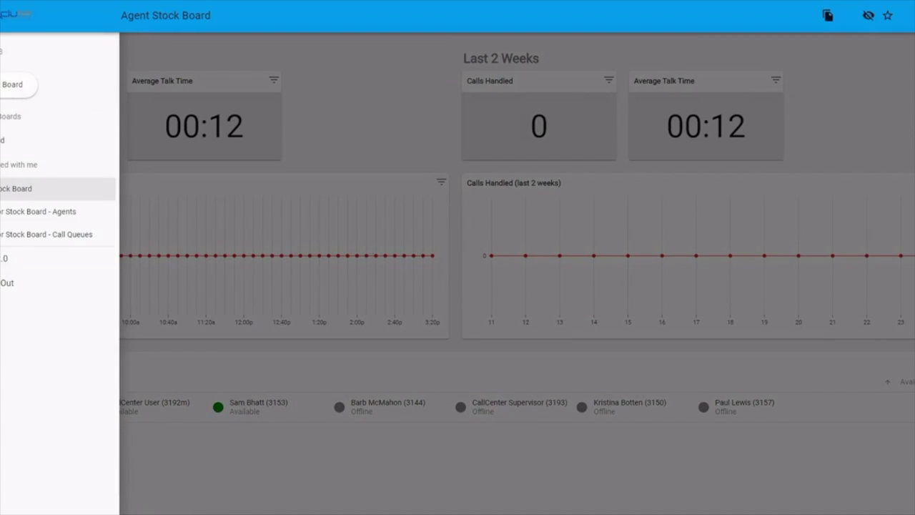
# View the shared Supervisor Stock Board - Agents and Supervisor Stock Board - Call Queues boards
pyautogui.click(12, 170)
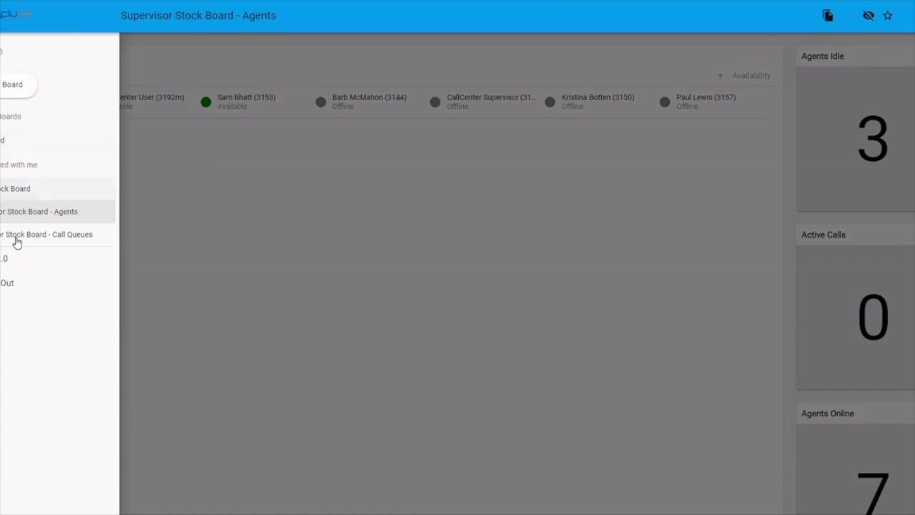
pyautogui.click(17, 239)
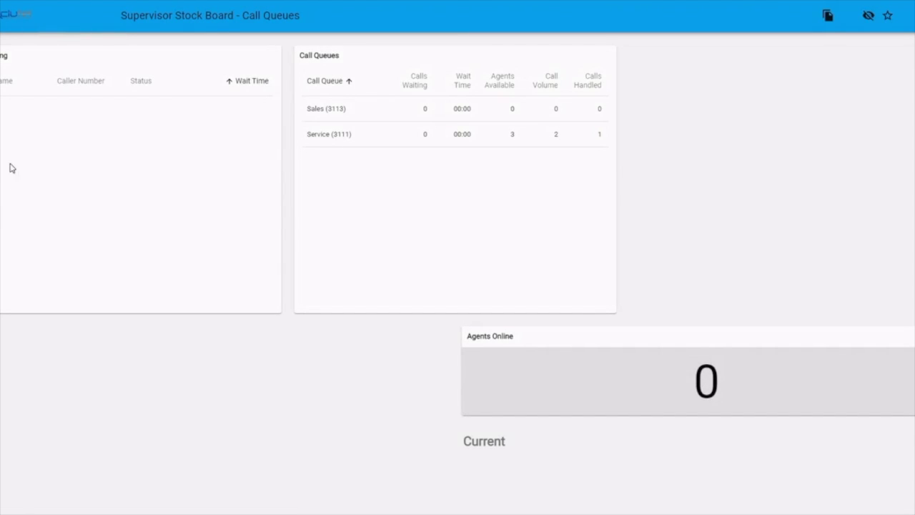
# Create a new board and name it "New Board 2"
pyautogui.moveTo(3, 84)
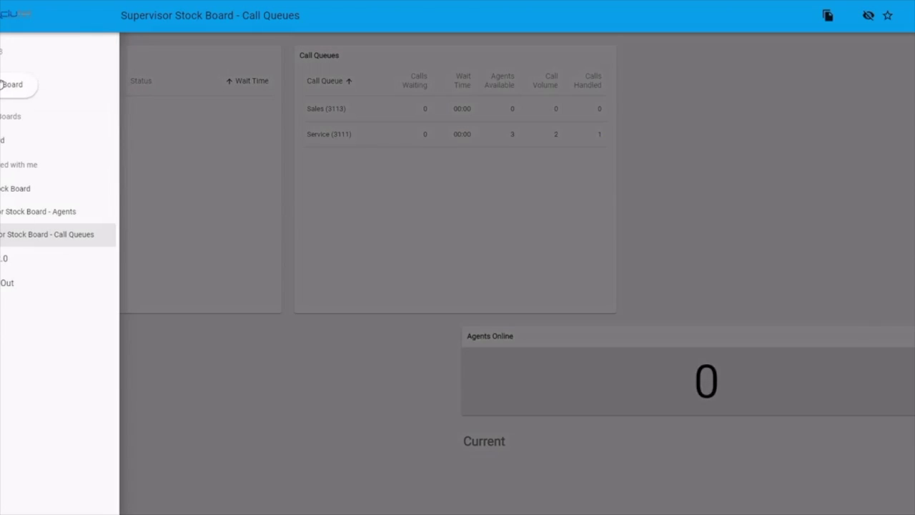
pyautogui.click(1, 90)
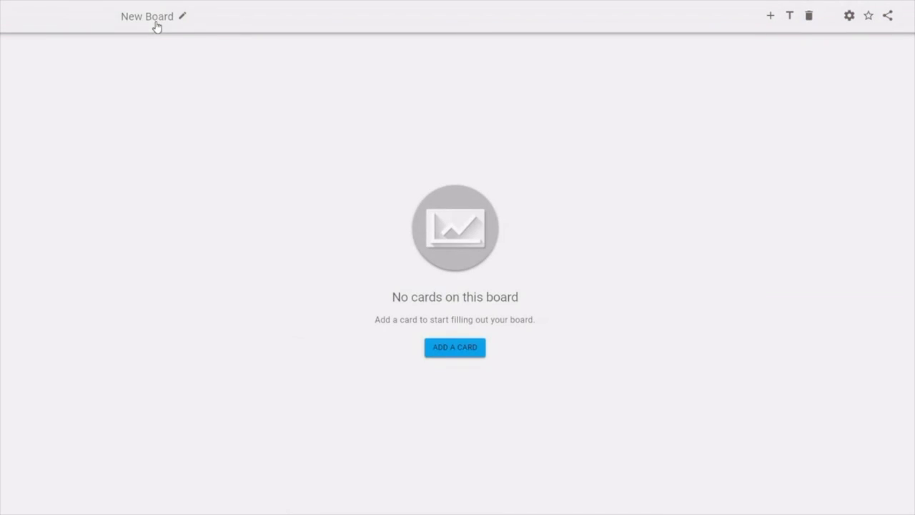
pyautogui.click(157, 20)
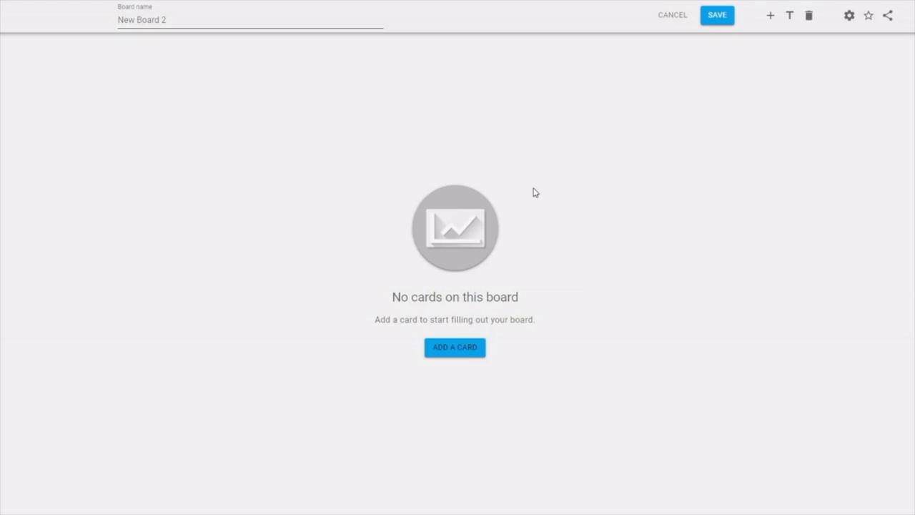
# Add the first card to the empty board and make it a Single Stat card
pyautogui.click(480, 349)
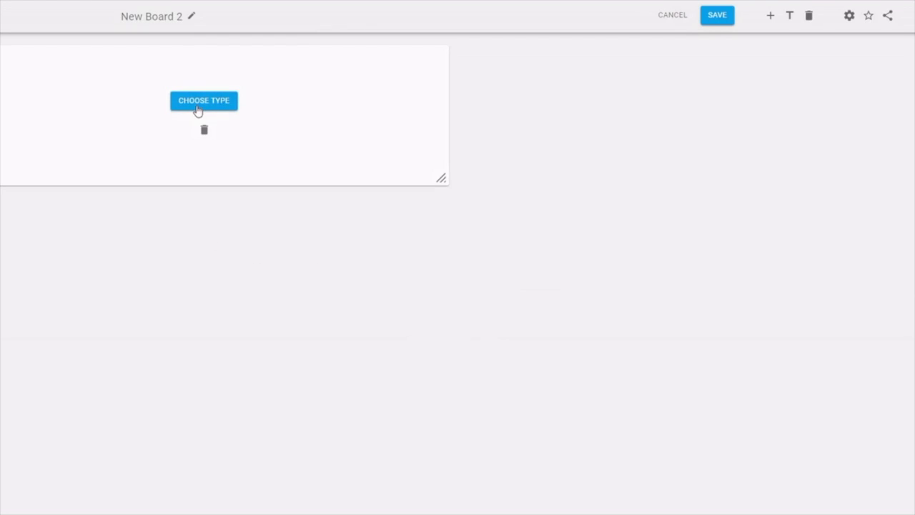
pyautogui.click(200, 104)
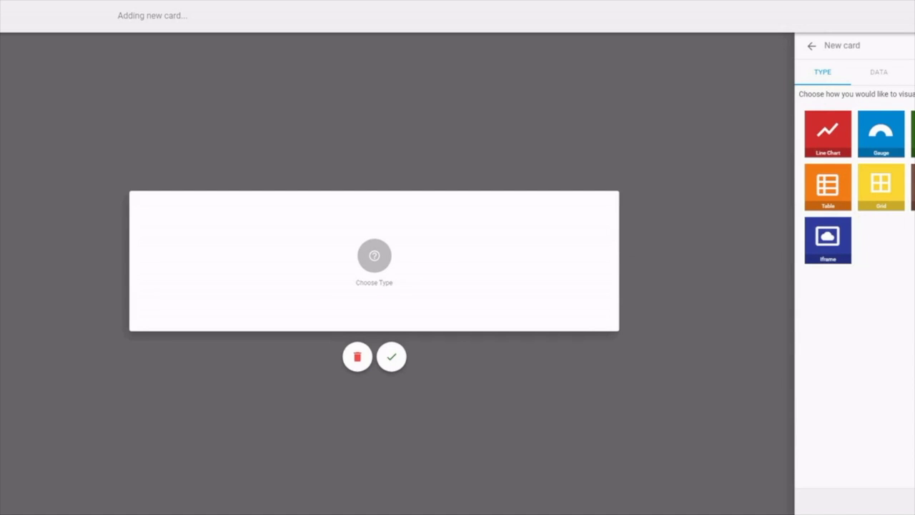
pyautogui.click(912, 134)
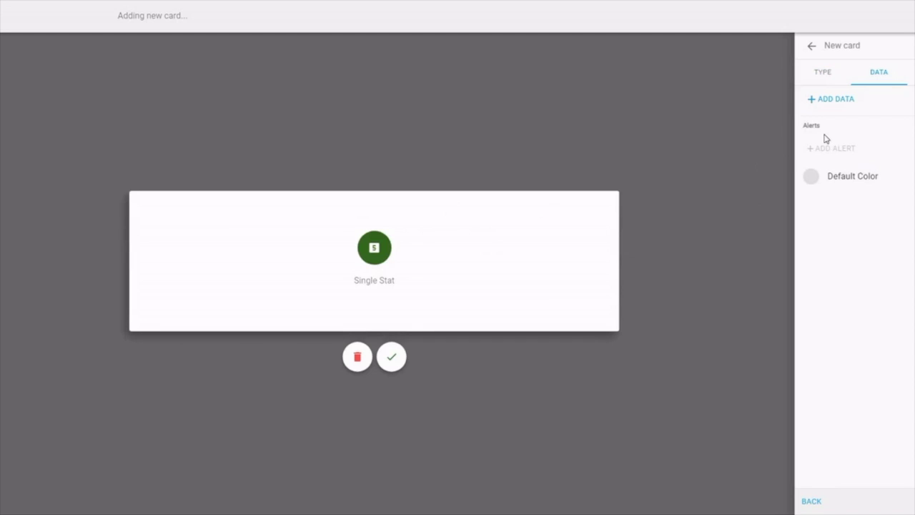
# Set the Single Stat card's data to Agents Idle, filtered by the Service call queue (3111)
pyautogui.click(816, 104)
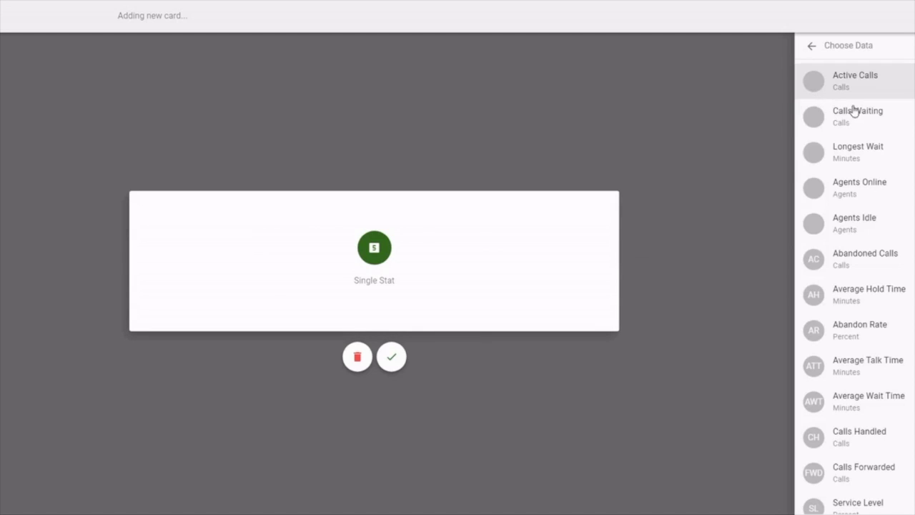
pyautogui.click(874, 223)
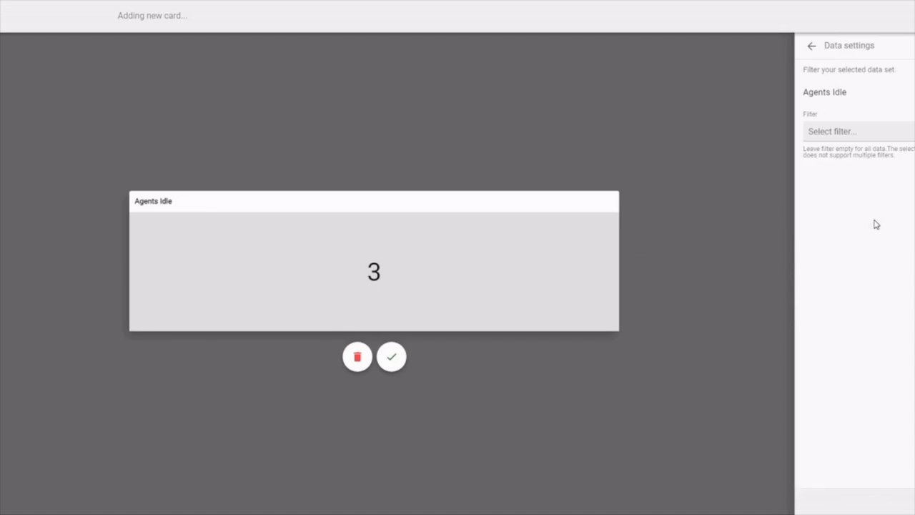
pyautogui.click(907, 136)
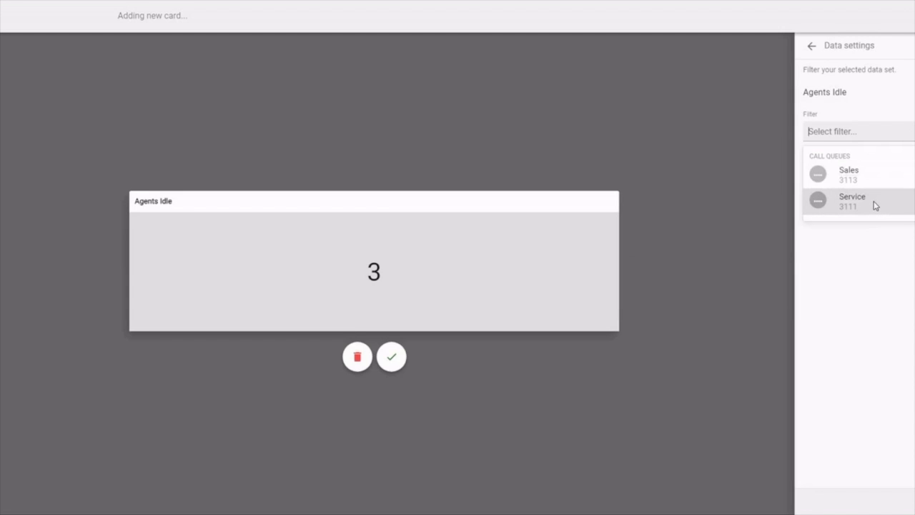
pyautogui.click(875, 205)
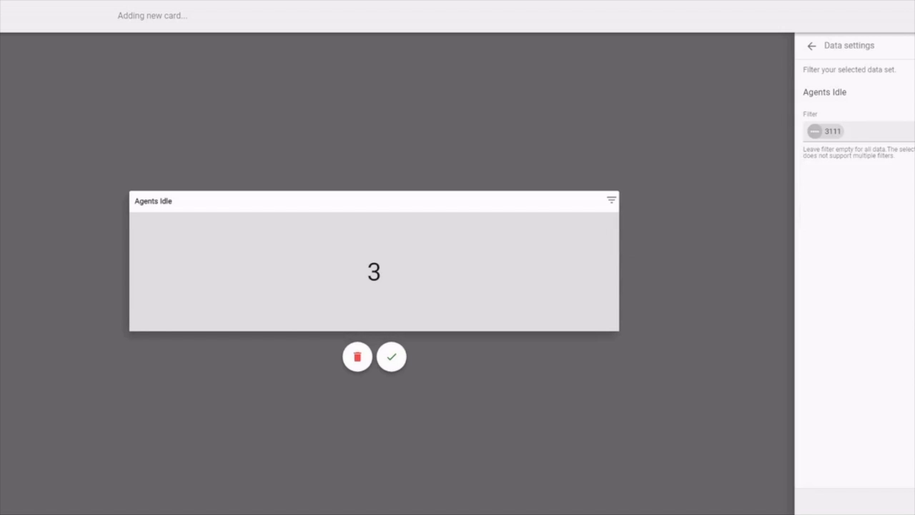
pyautogui.press('Escape')
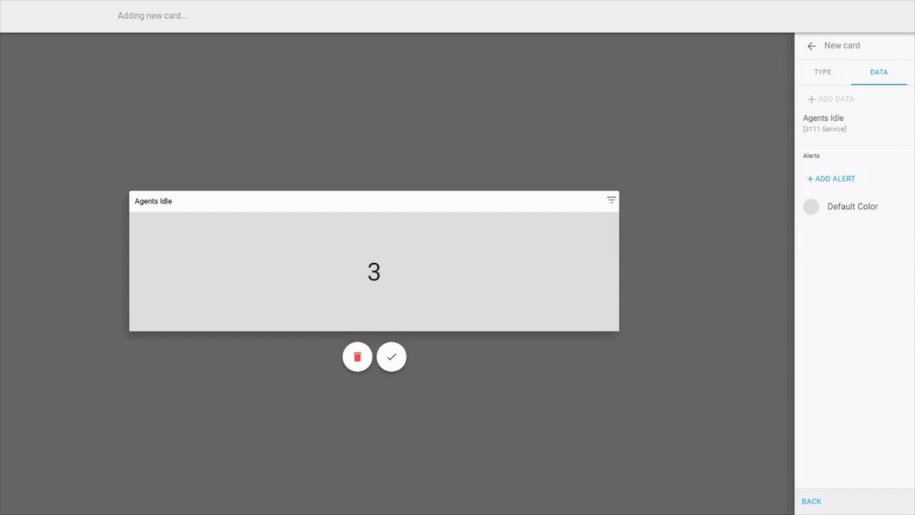
# Change the Single Stat card's header title to "Service Idle"
pyautogui.click(867, 115)
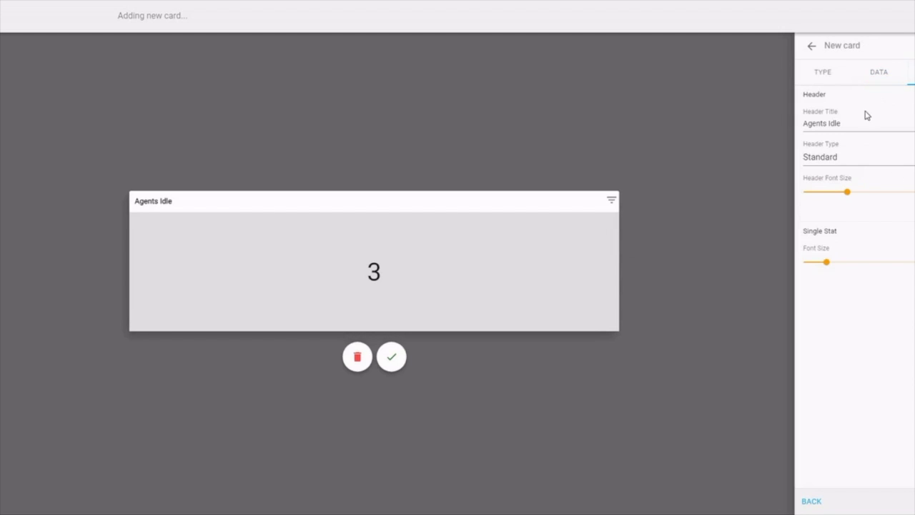
pyautogui.click(828, 123)
pyautogui.click(827, 123)
pyautogui.hotkey('shift', 'Home')
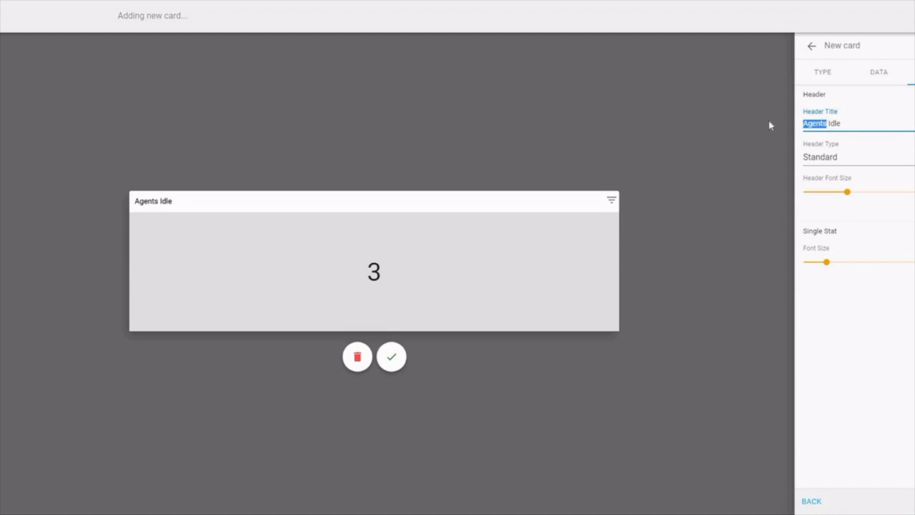
pyautogui.write('Service')
# Try the Bottom header type on the Service Idle card and restore it to Standard
pyautogui.click(844, 156)
pyautogui.click(904, 184)
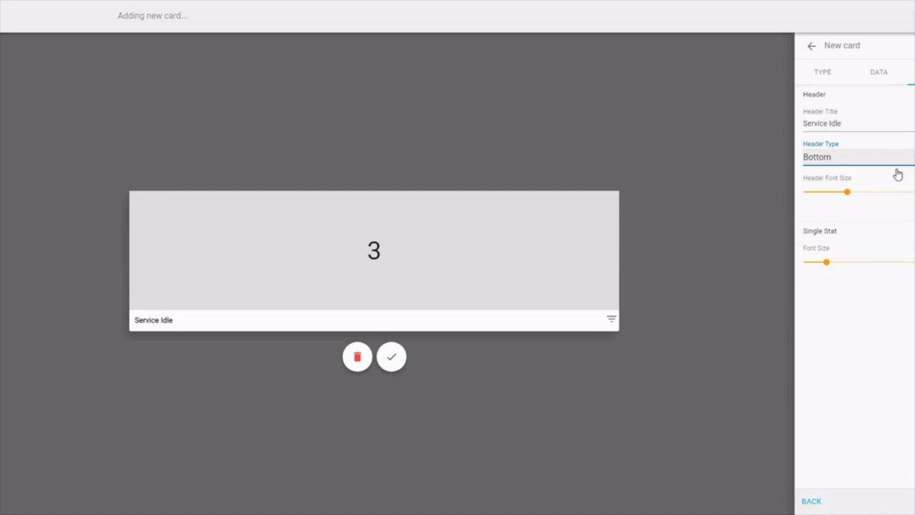
pyautogui.click(894, 160)
pyautogui.click(877, 131)
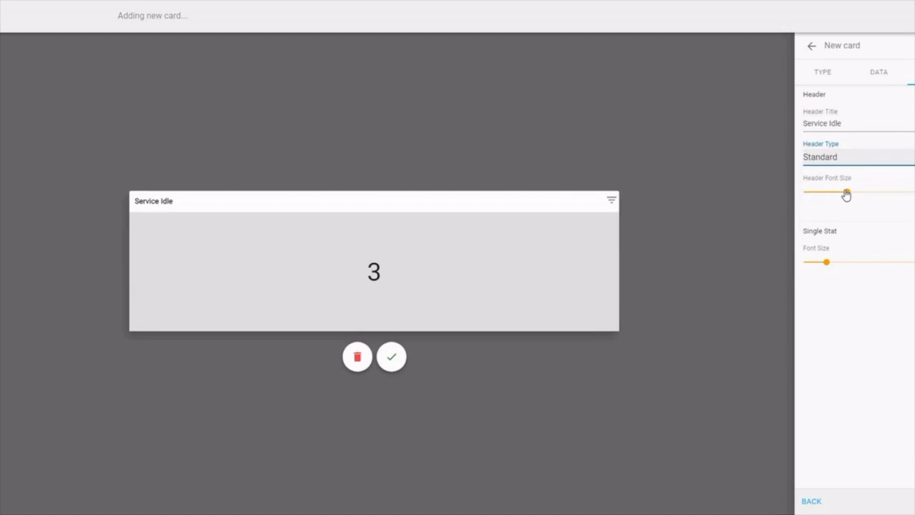
# Increase the Service Idle card's header font size slightly and shrink the finished card to a small tile
pyautogui.moveTo(845, 194)
pyautogui.mouseDown()
pyautogui.moveTo(880, 190)
pyautogui.moveTo(860, 198)
pyautogui.mouseUp()
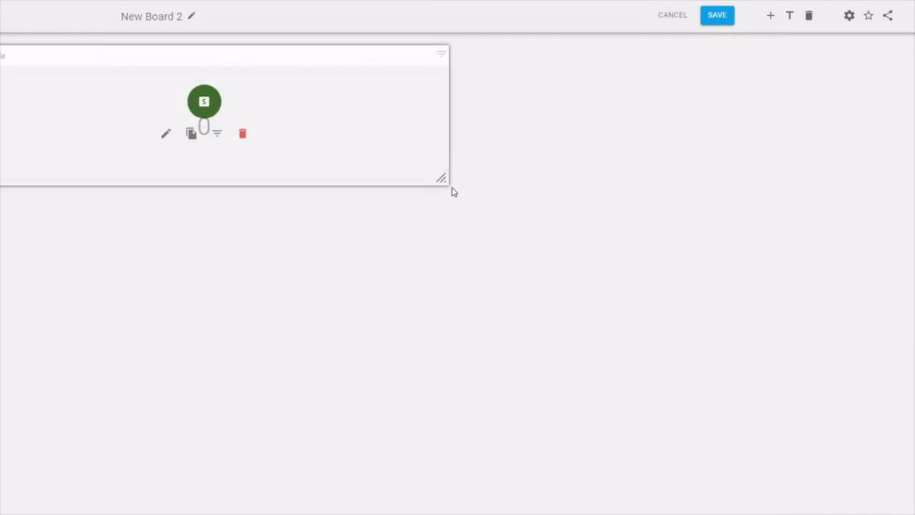
pyautogui.moveTo(443, 180); pyautogui.dragTo(84, 143)
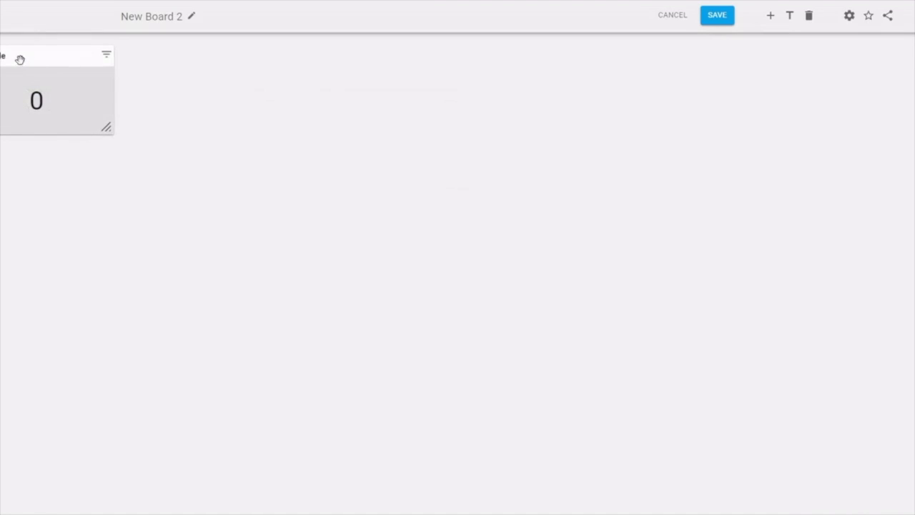
# Try the Service Idle card in other places along the board and return it to its starting position
pyautogui.moveTo(563, 65); pyautogui.dragTo(676, 279)
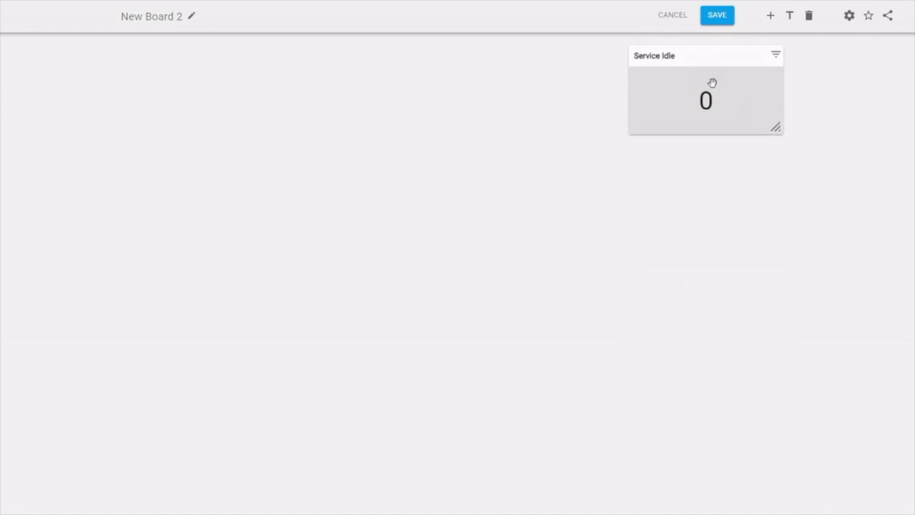
pyautogui.moveTo(697, 192); pyautogui.dragTo(715, 284)
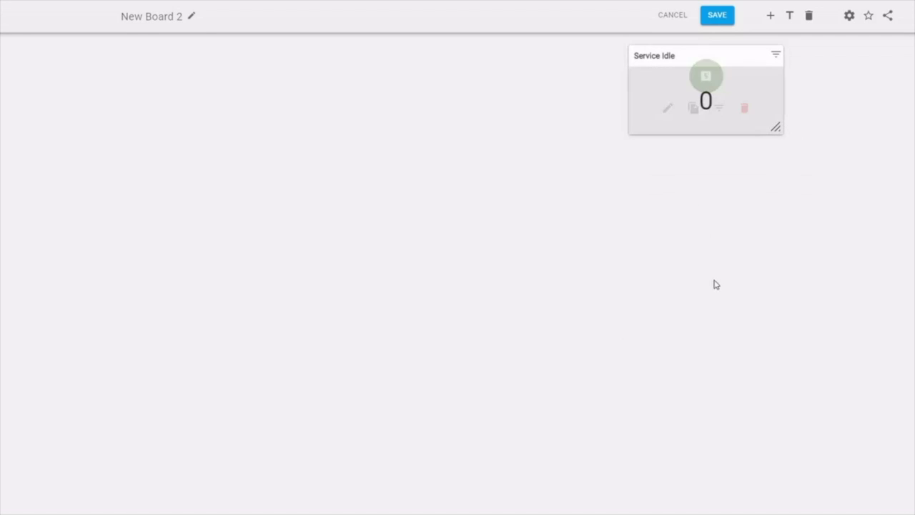
pyautogui.moveTo(687, 60); pyautogui.dragTo(403, 174)
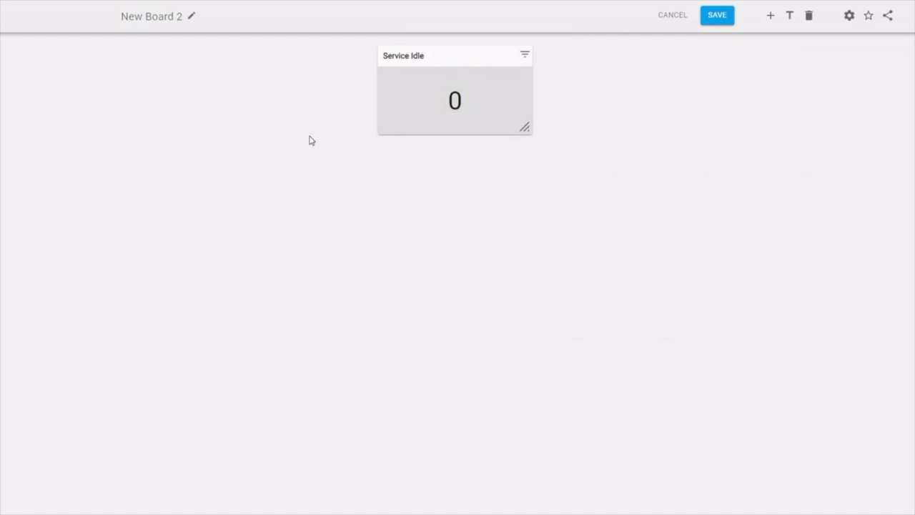
pyautogui.moveTo(453, 98); pyautogui.dragTo(36, 94)
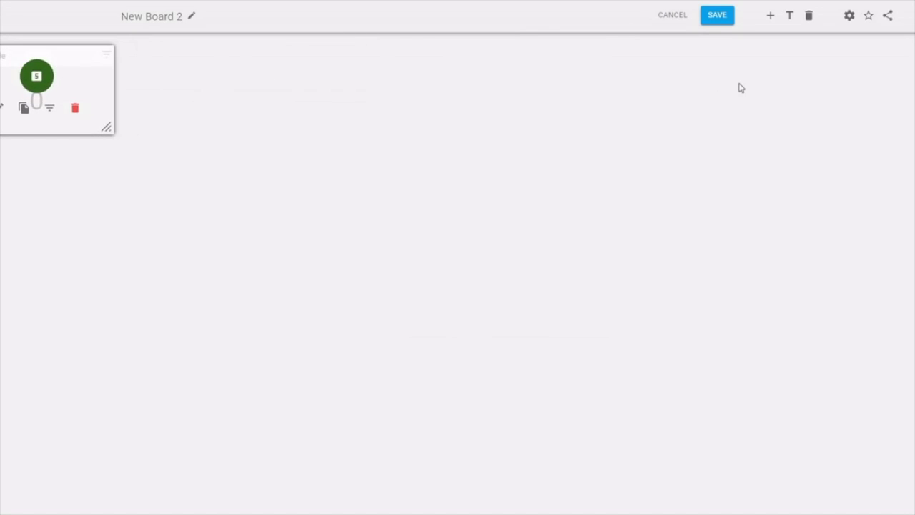
# Add a second card below the Service Idle card and make it a Table card
pyautogui.click(772, 17)
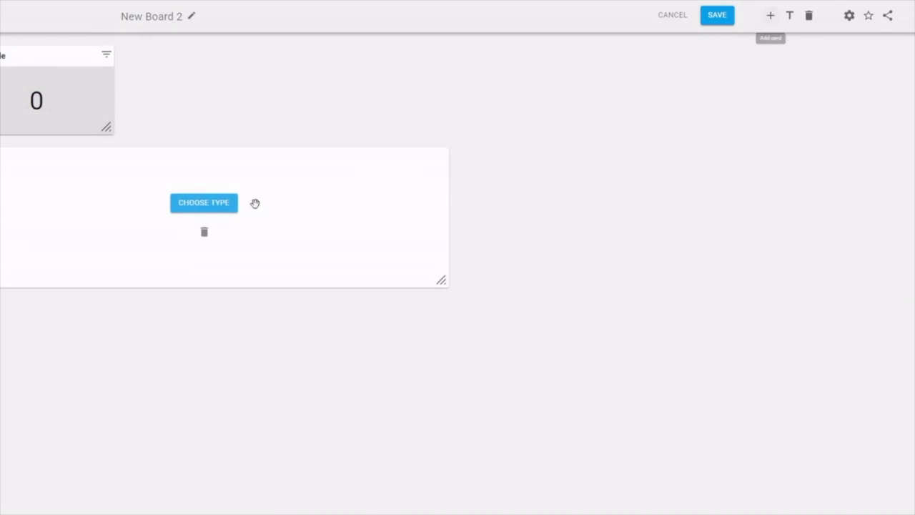
pyautogui.click(241, 202)
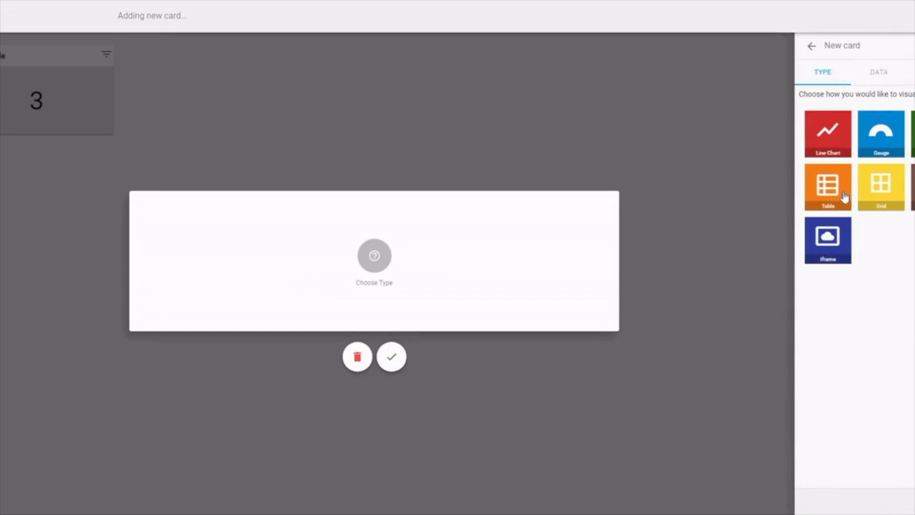
pyautogui.click(844, 197)
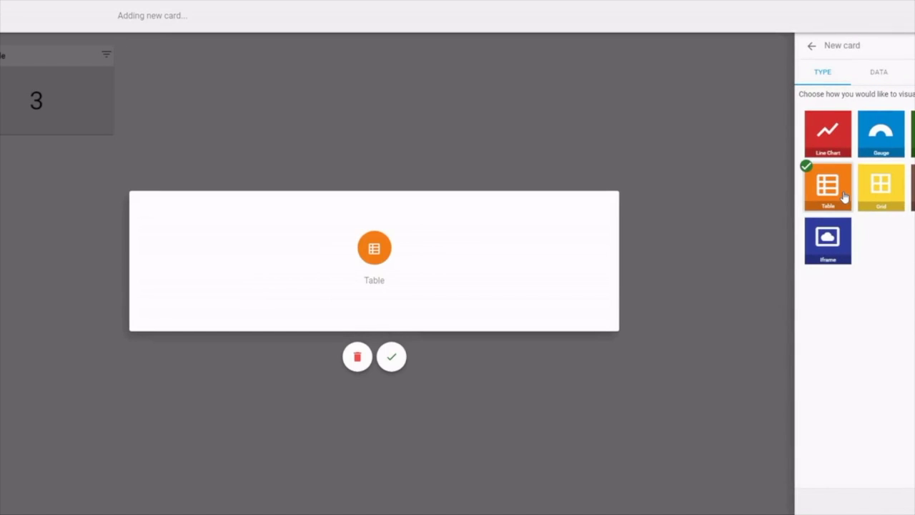
# Set the table card's data to Agents, filtered by the Service call queue (3111), and finish the card with the default formatting
pyautogui.click(889, 81)
pyautogui.click(855, 100)
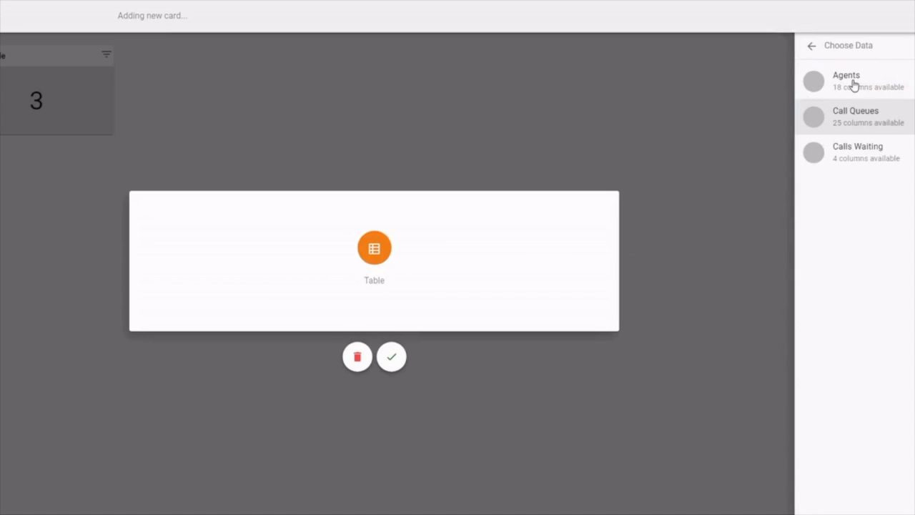
pyautogui.click(853, 85)
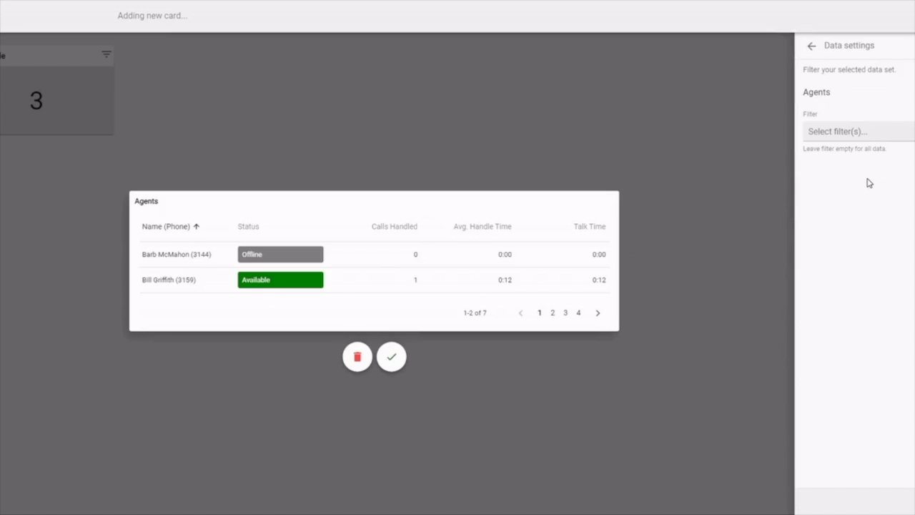
pyautogui.click(879, 131)
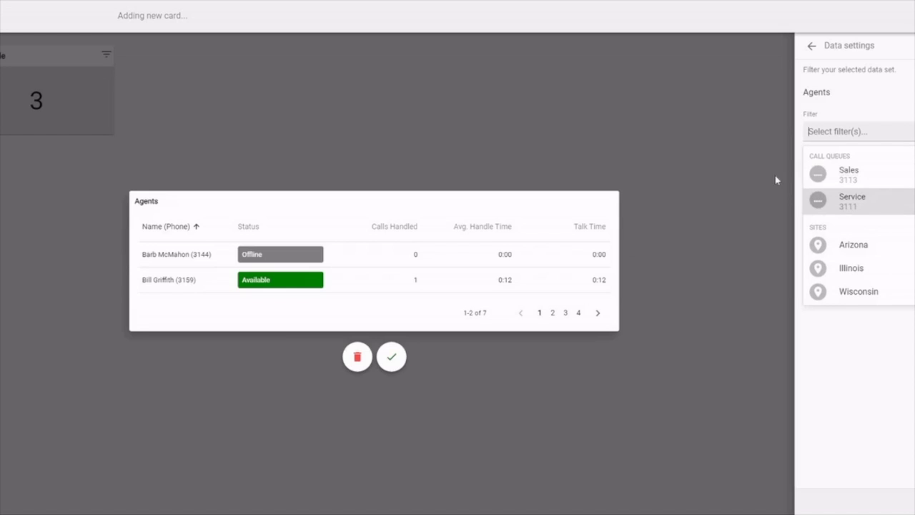
pyautogui.press('Return')
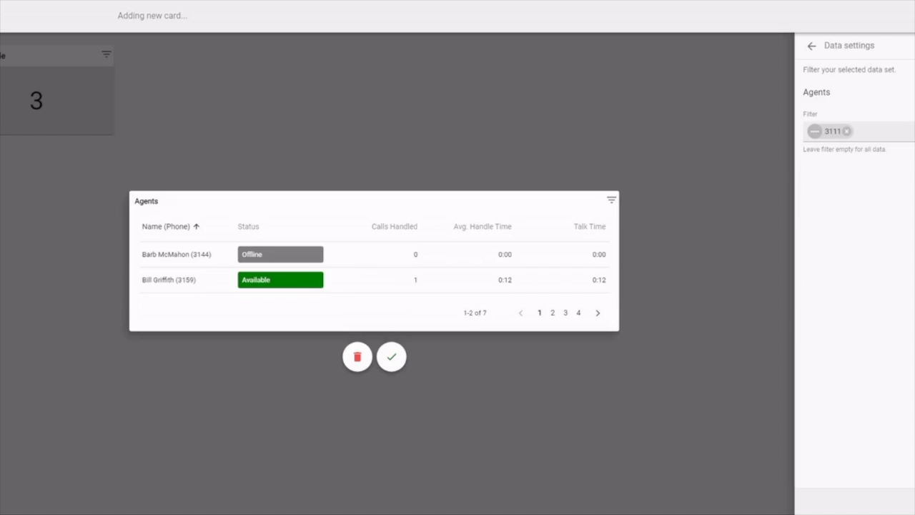
pyautogui.click(908, 502)
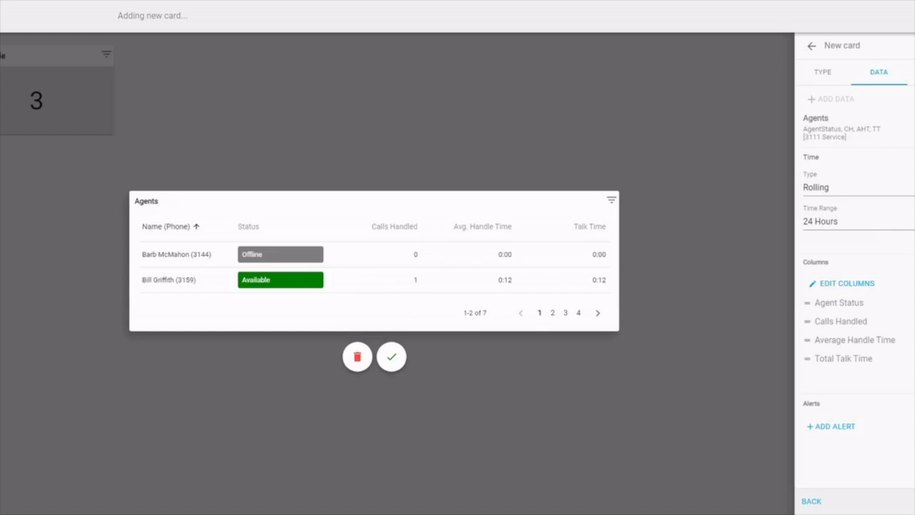
pyautogui.click(912, 72)
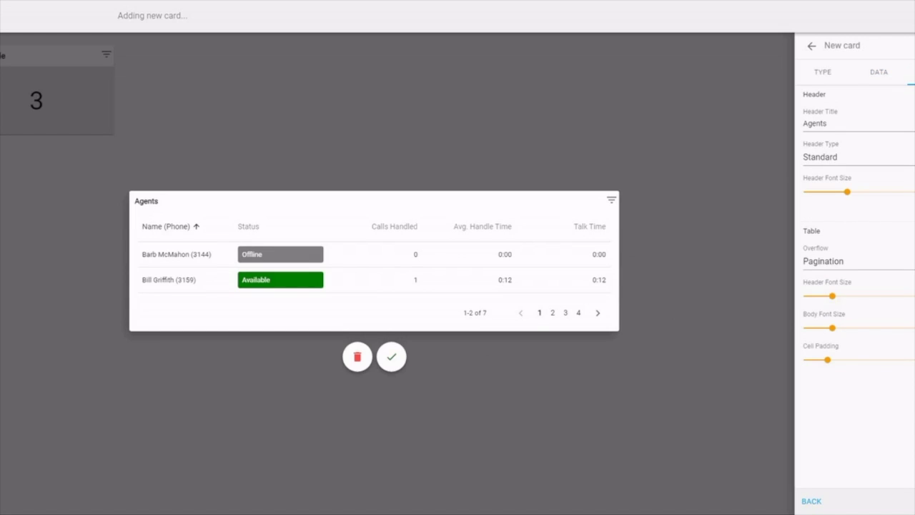
pyautogui.click(727, 298)
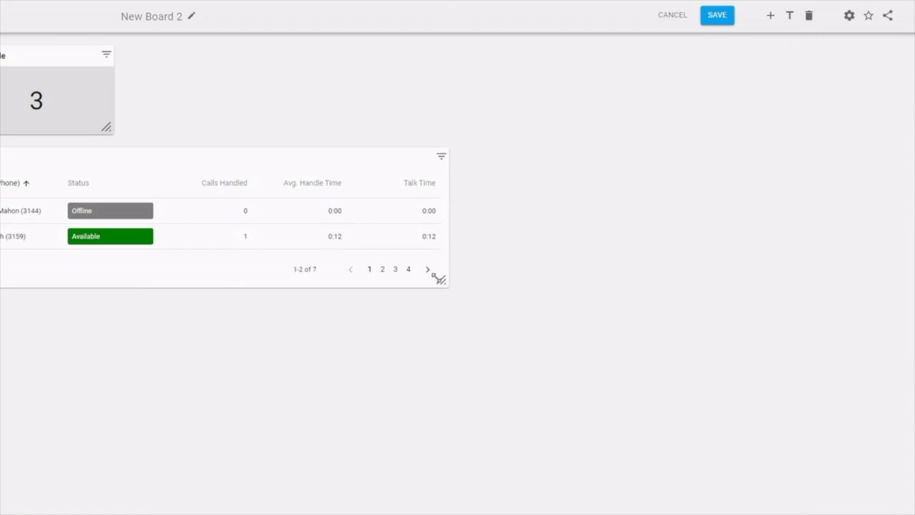
# Enlarge the Agents table to fit every agent row beside the Service Idle card, and save the board
pyautogui.moveTo(496, 289); pyautogui.dragTo(608, 283)
pyautogui.moveTo(640, 371); pyautogui.dragTo(692, 408)
pyautogui.moveTo(351, 154); pyautogui.dragTo(543, 108)
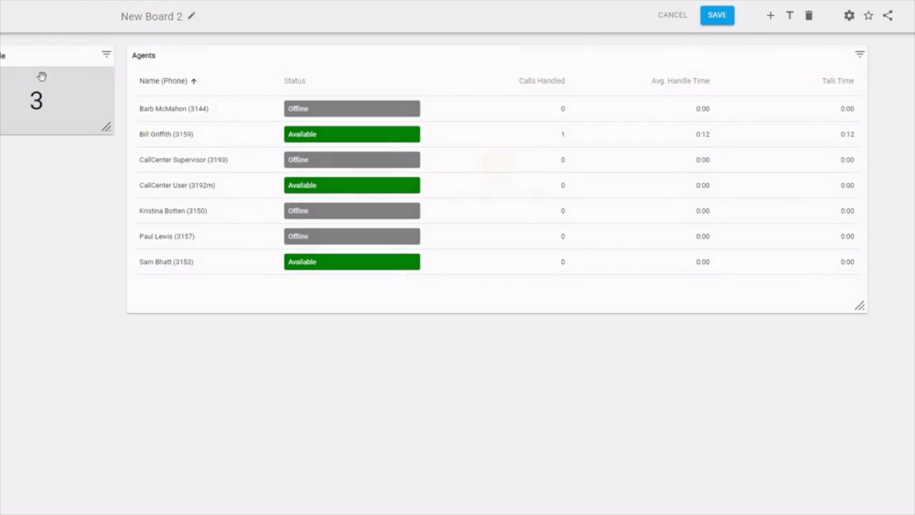
pyautogui.click(717, 15)
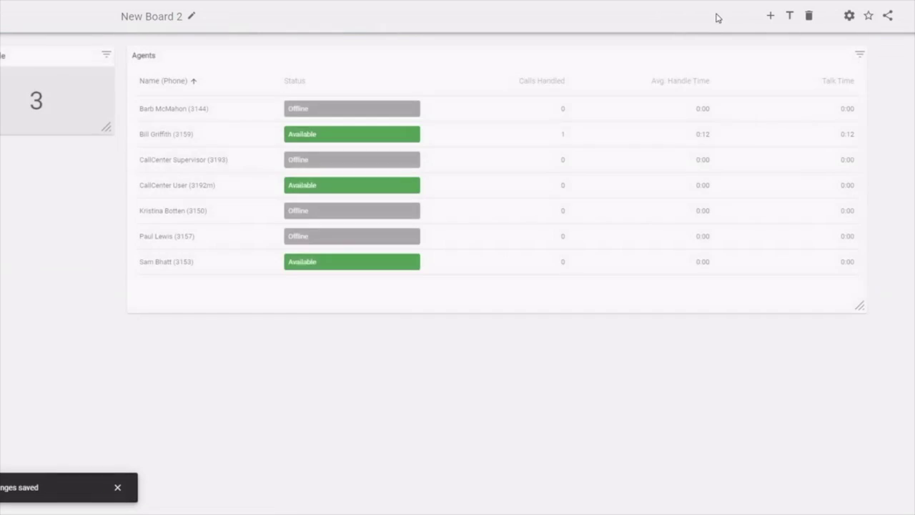
# Open the board's sharing settings, try sharing with All Call Center Supervisors, and clear that selection
pyautogui.click(888, 17)
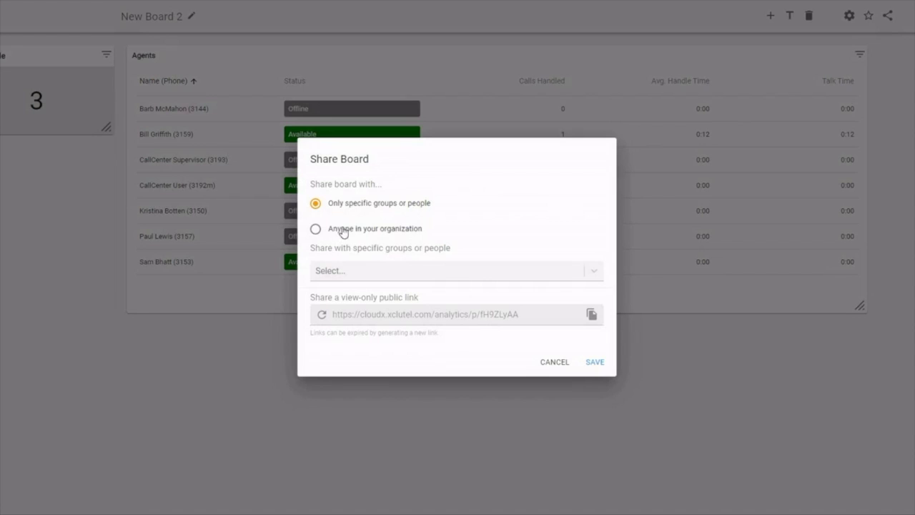
pyautogui.click(599, 276)
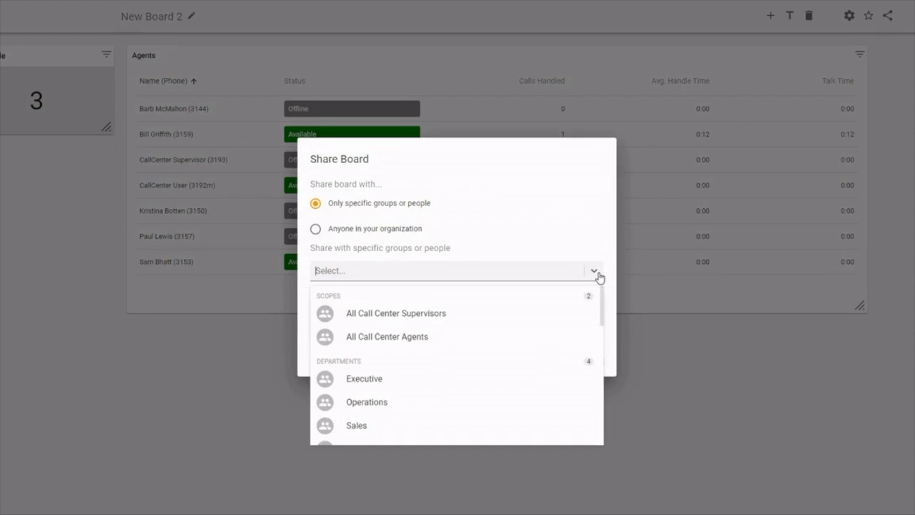
pyautogui.click(443, 319)
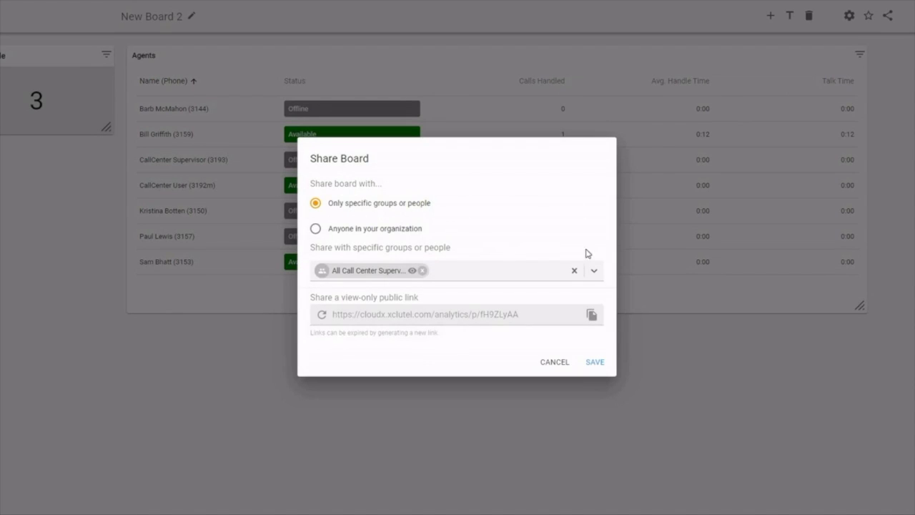
pyautogui.click(573, 272)
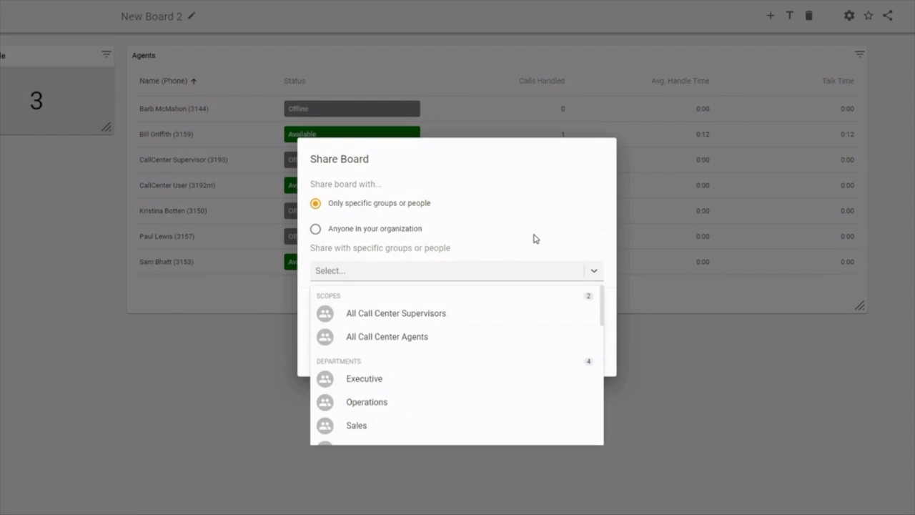
# Search the specific groups or people for a user by extension, and cancel sharing the board
pyautogui.click(533, 239)
pyautogui.click(470, 271)
pyautogui.write('3155')
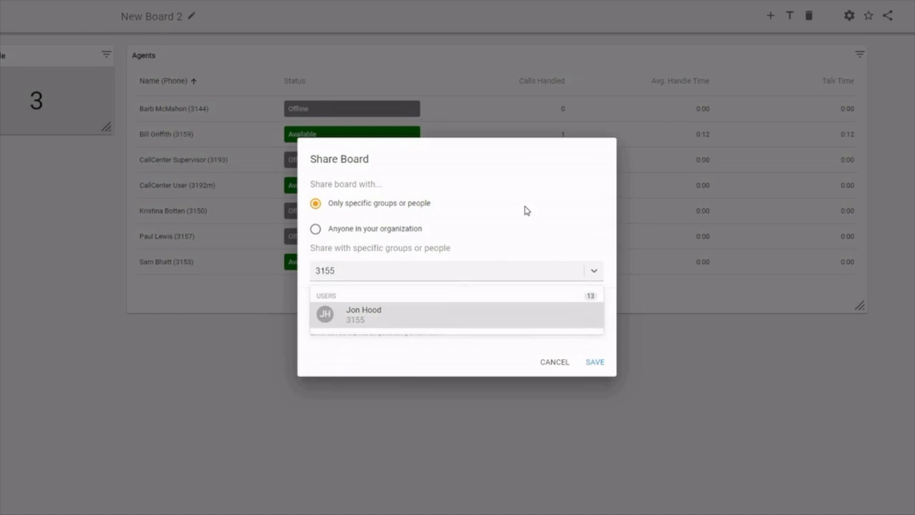
pyautogui.click(552, 363)
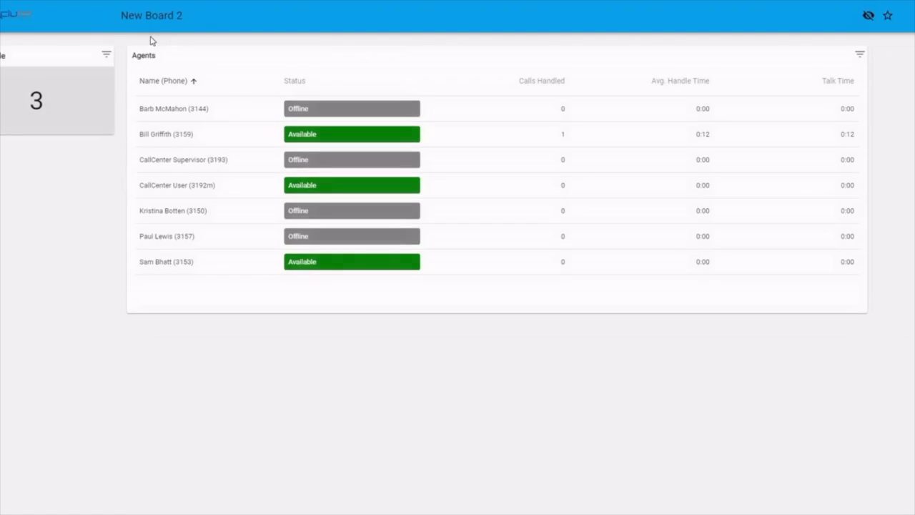
# Open the list of personal boards and boards shared with me
pyautogui.click(6, 15)
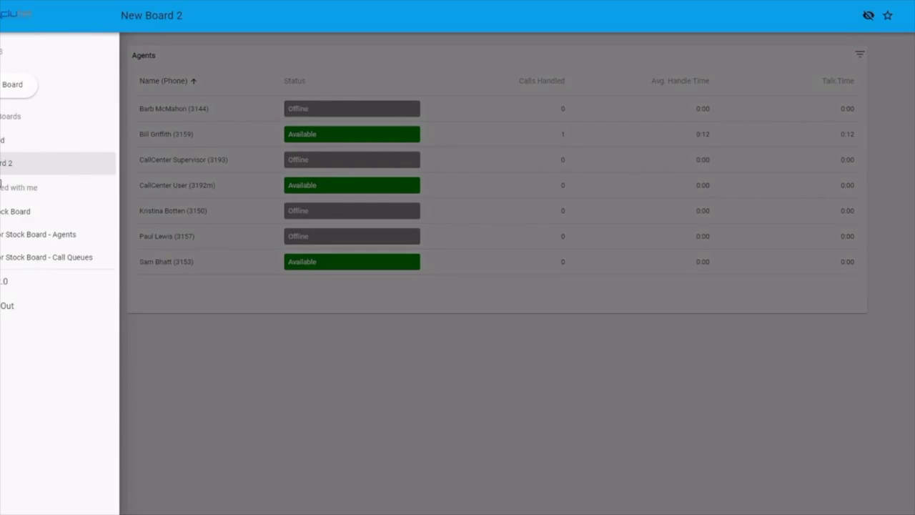